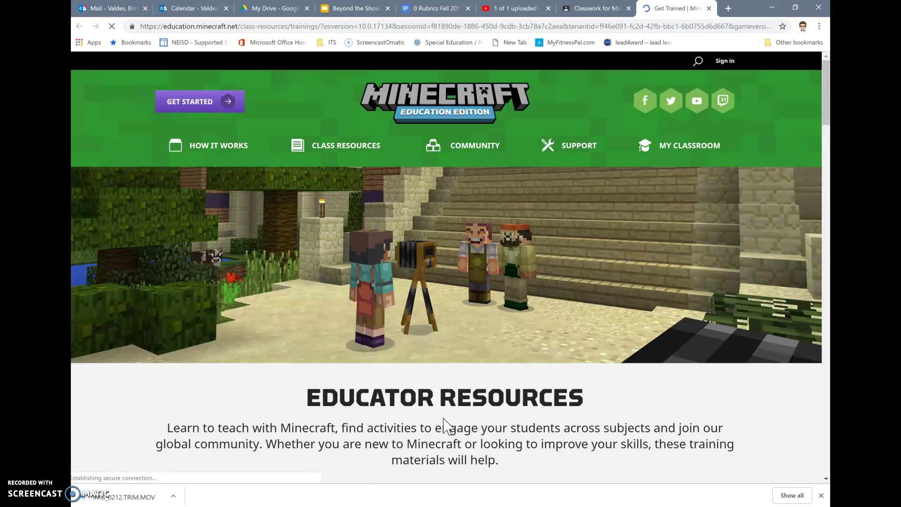
- Scroll the Get Trained educator resources page to confirm it has loaded
{"action": "scroll", "coordinate": [444, 420], "scroll_direction": "down", "scroll_amount": 2}
{"action": "scroll", "coordinate": [444, 419], "scroll_direction": "up", "scroll_amount": 2}
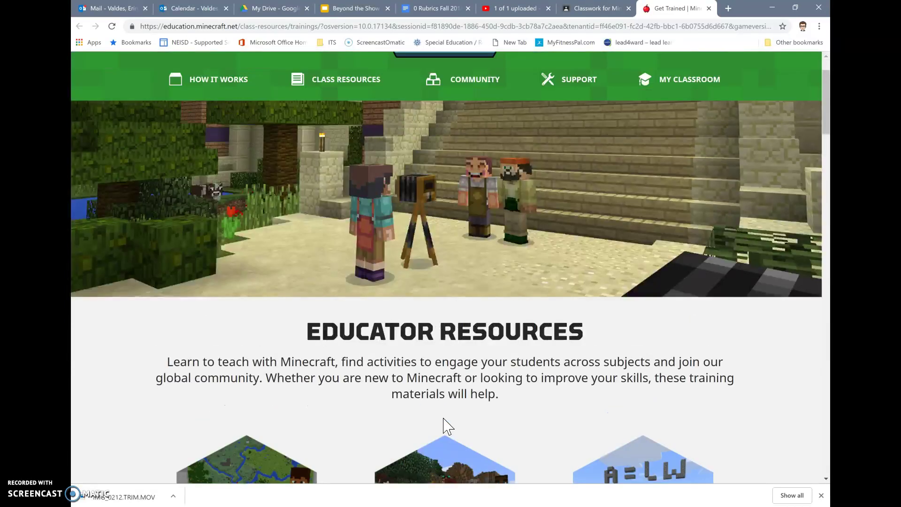
- Sign in to the Minecraft Education website with the school Office 365 e-mail account
{"action": "left_click", "coordinate": [721, 61]}
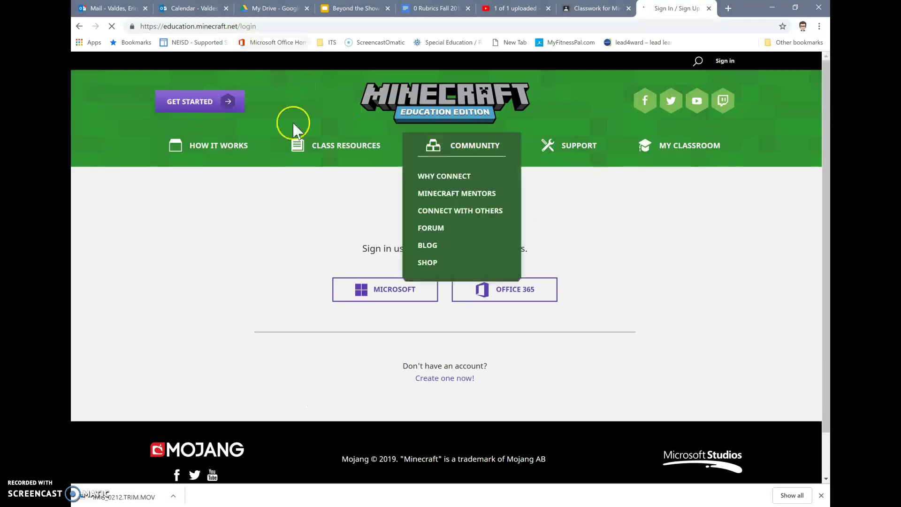
{"action": "left_click", "coordinate": [526, 299]}
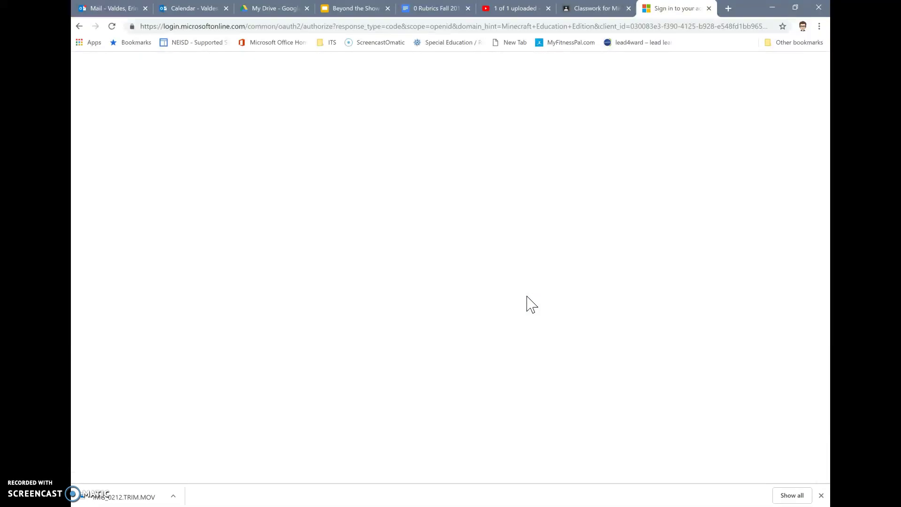
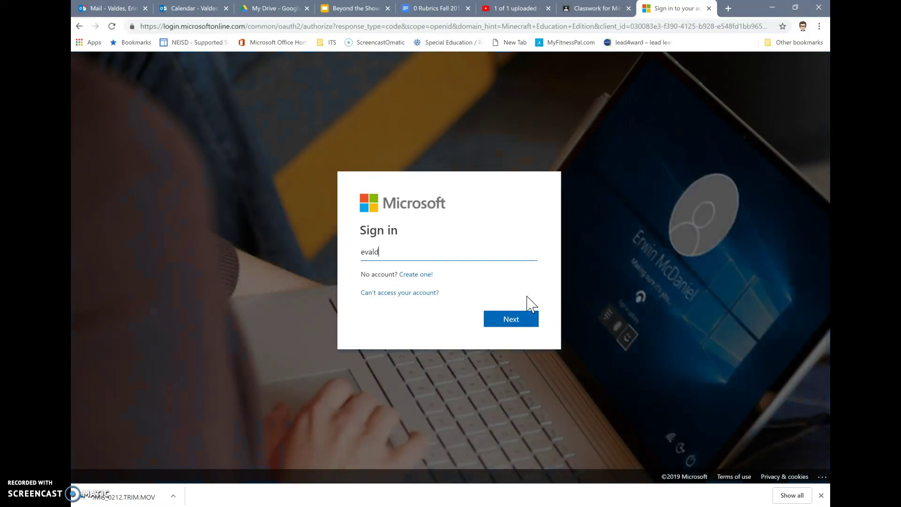
{"action": "key", "text": "Return"}
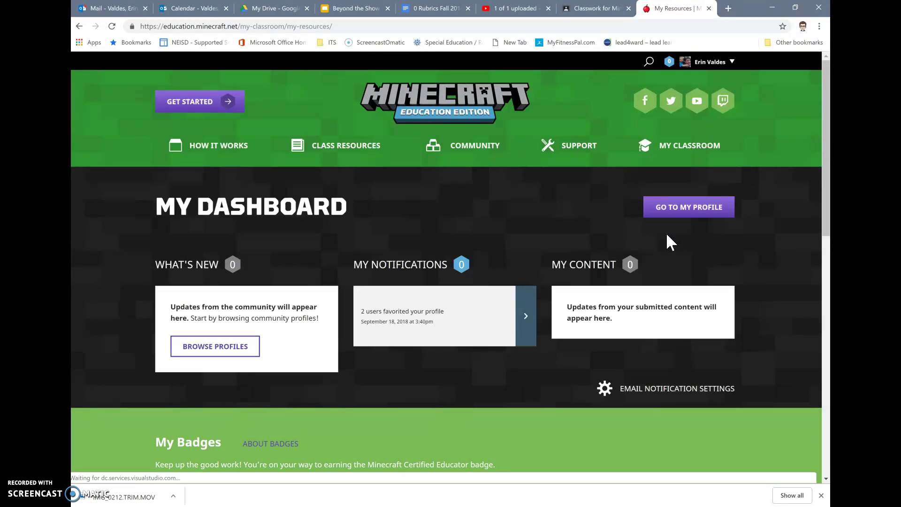
- Go to Class Resources > Find a Lesson and scroll to the Featured Lessons
{"action": "left_click", "coordinate": [333, 141]}
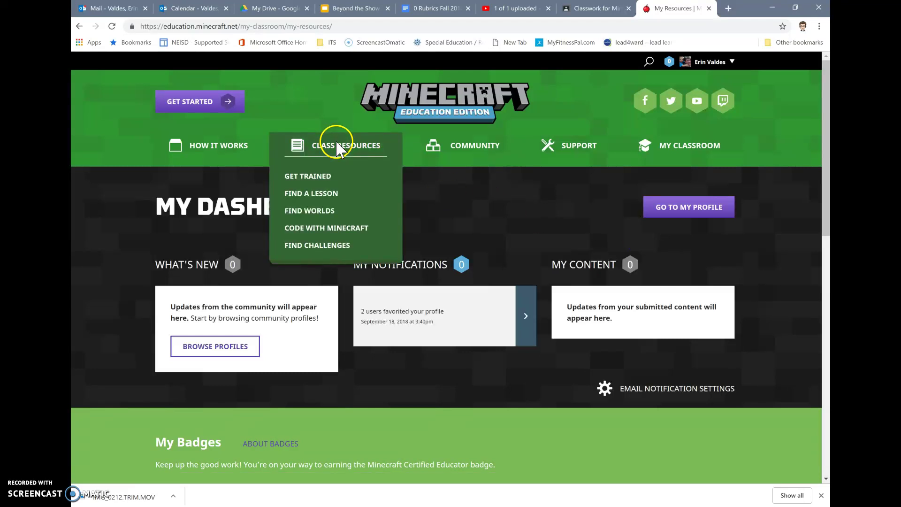
{"action": "left_click", "coordinate": [322, 195]}
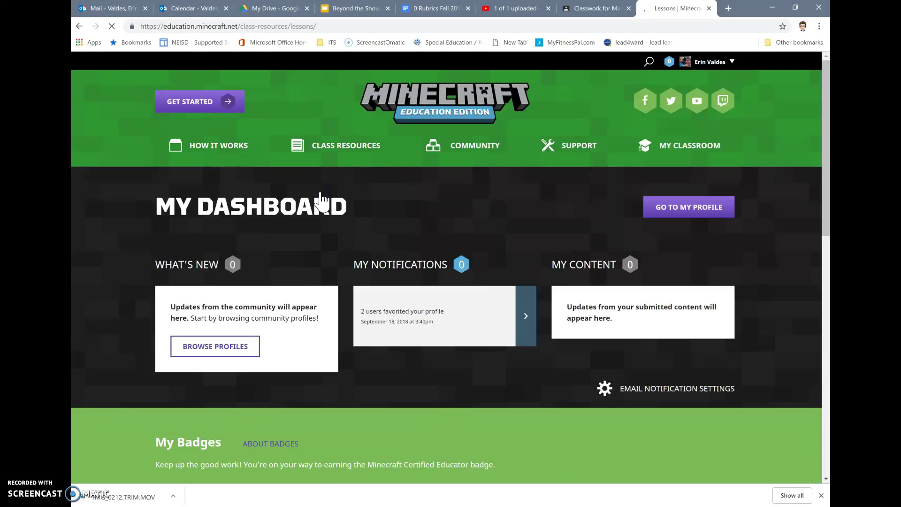
{"action": "scroll", "coordinate": [322, 199], "scroll_direction": "down", "scroll_amount": 15}
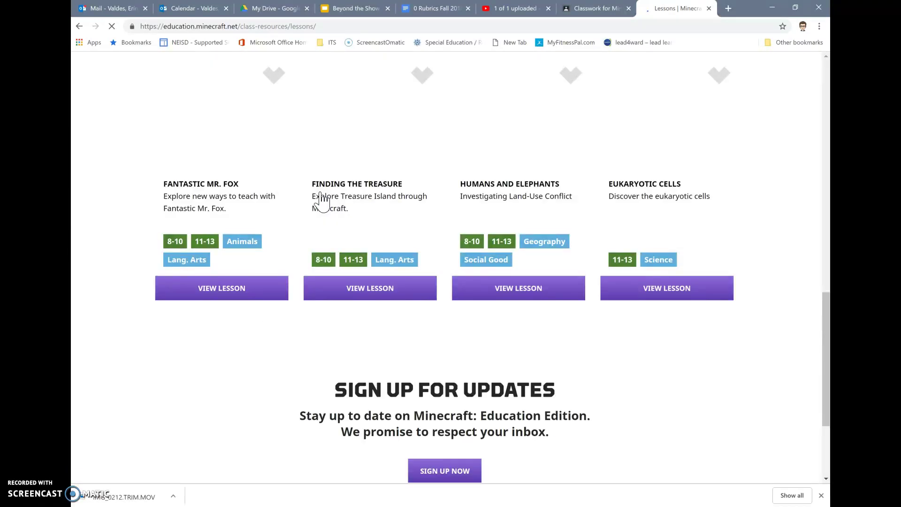
{"action": "scroll", "coordinate": [322, 200], "scroll_direction": "up", "scroll_amount": 2}
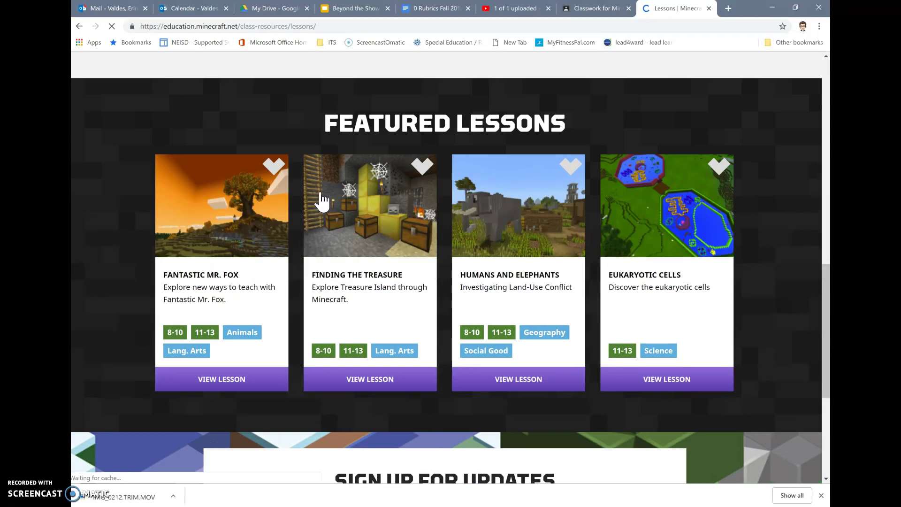
{"action": "scroll", "coordinate": [322, 200], "scroll_direction": "down", "scroll_amount": 1}
{"action": "scroll", "coordinate": [322, 200], "scroll_direction": "down", "scroll_amount": 4}
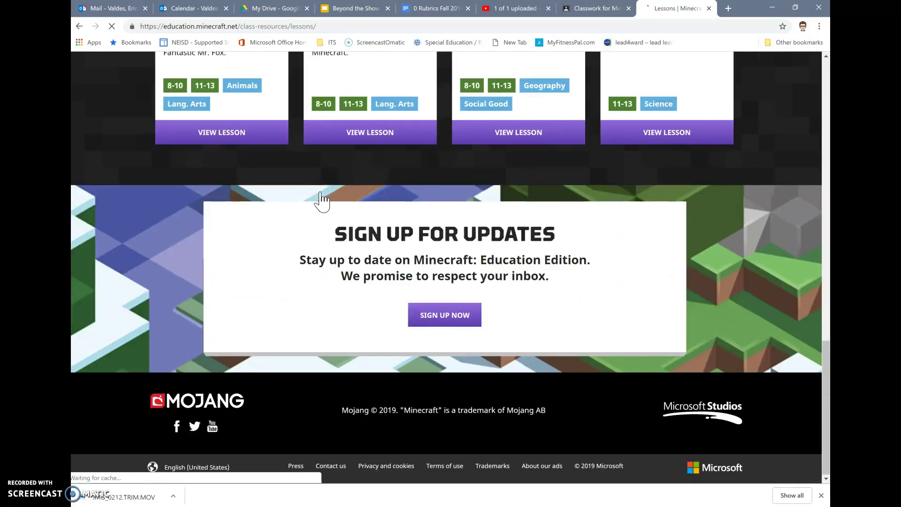
{"action": "scroll", "coordinate": [674, 300], "scroll_direction": "up", "scroll_amount": 6}
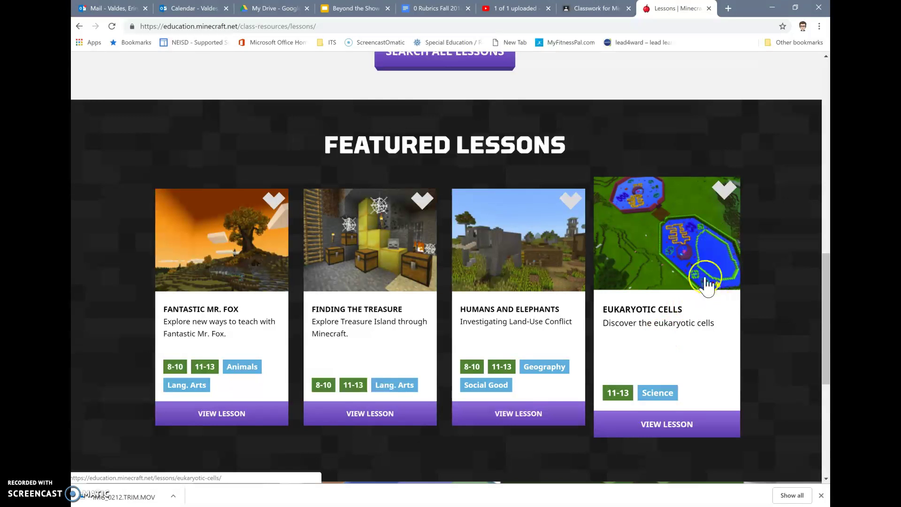
- Open the Eukaryotic Cells lesson and scroll through its lesson plan
{"action": "left_click", "coordinate": [666, 421]}
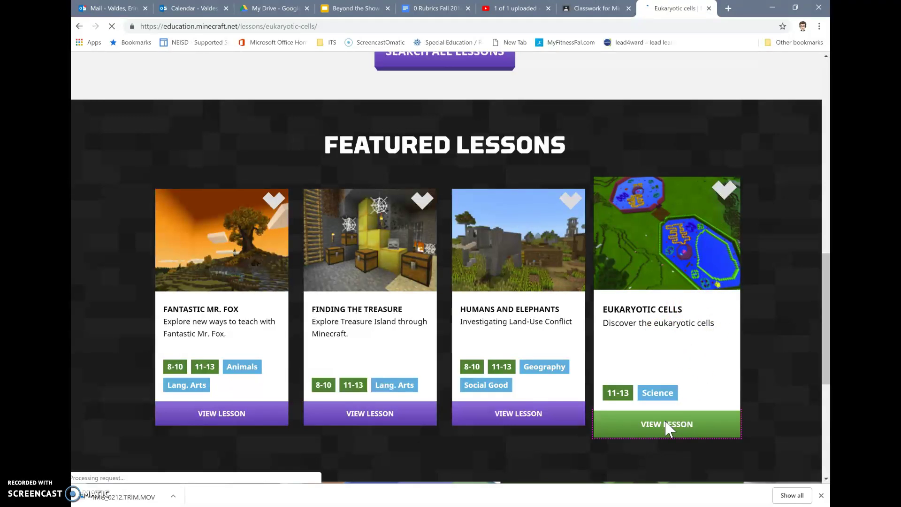
{"action": "scroll", "coordinate": [671, 428], "scroll_direction": "down", "scroll_amount": 3}
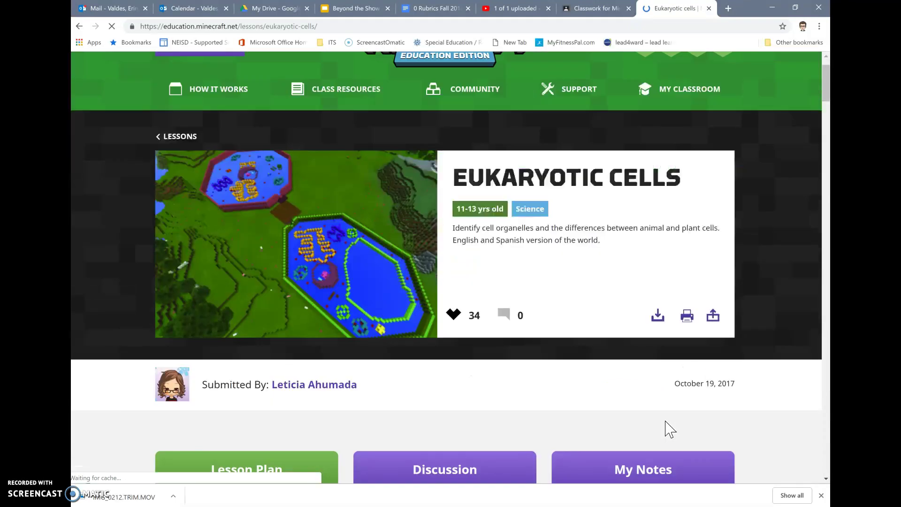
{"action": "scroll", "coordinate": [670, 428], "scroll_direction": "down", "scroll_amount": 3}
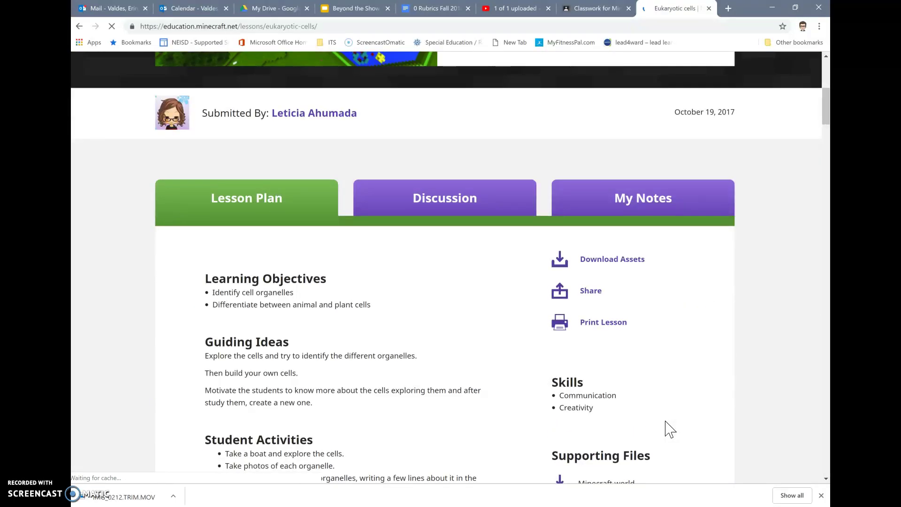
{"action": "scroll", "coordinate": [671, 428], "scroll_direction": "up", "scroll_amount": 1}
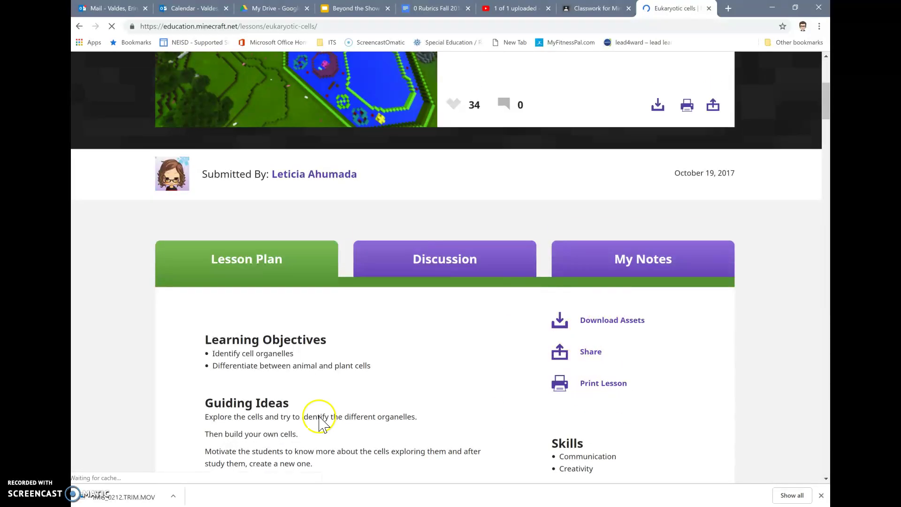
{"action": "scroll", "coordinate": [317, 408], "scroll_direction": "down", "scroll_amount": 10}
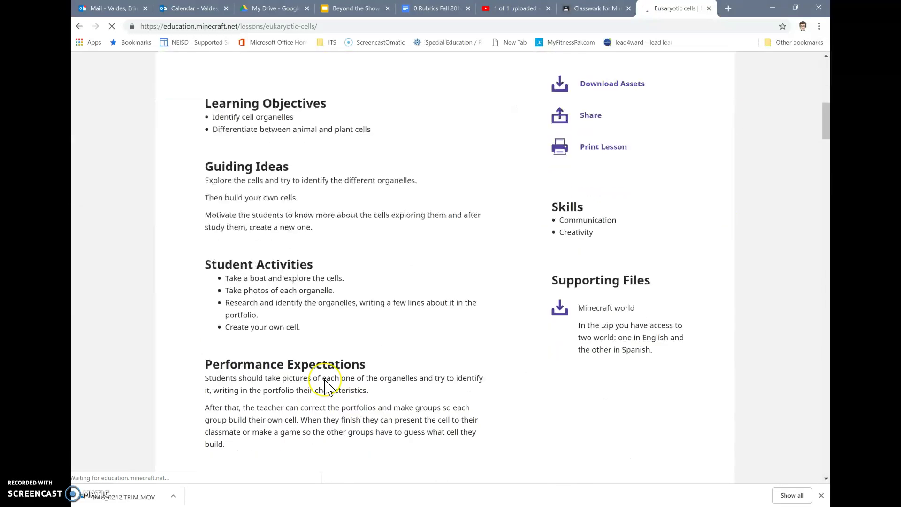
{"action": "scroll", "coordinate": [324, 381], "scroll_direction": "up", "scroll_amount": 4}
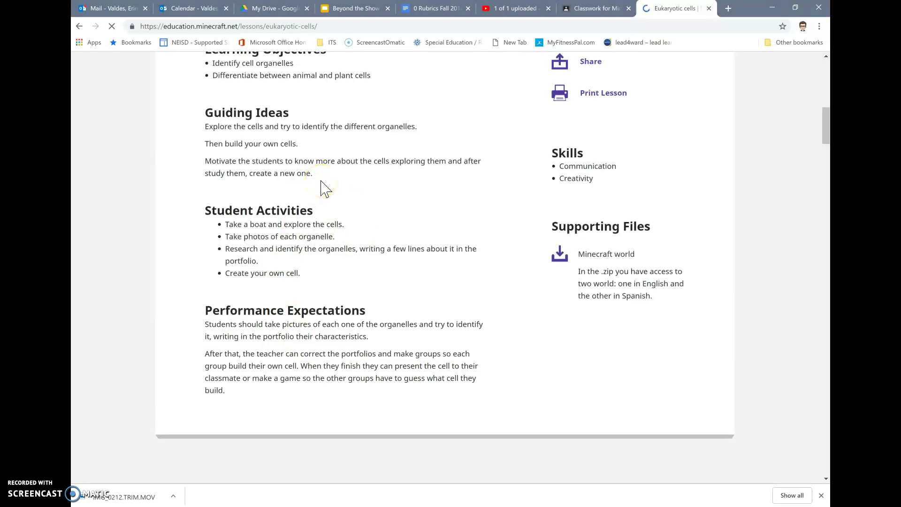
{"action": "scroll", "coordinate": [324, 189], "scroll_direction": "up", "scroll_amount": 2}
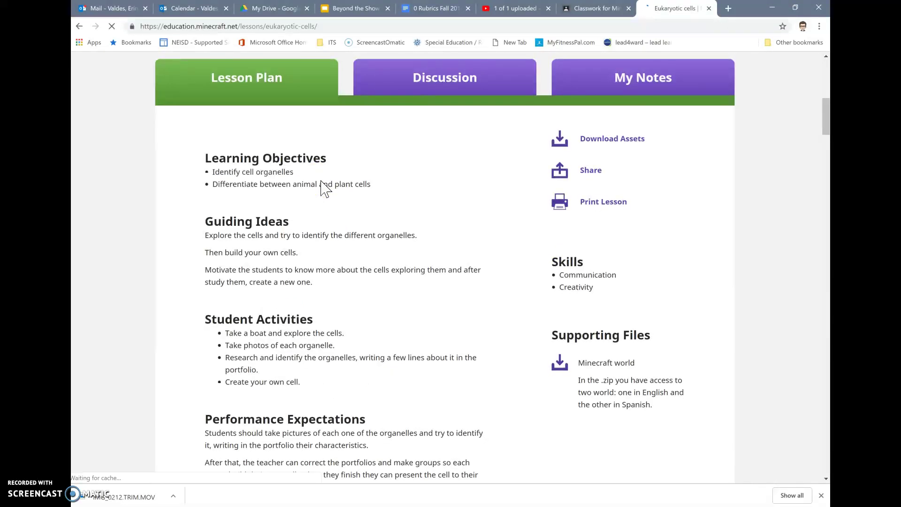
{"action": "scroll", "coordinate": [322, 182], "scroll_direction": "down", "scroll_amount": 1}
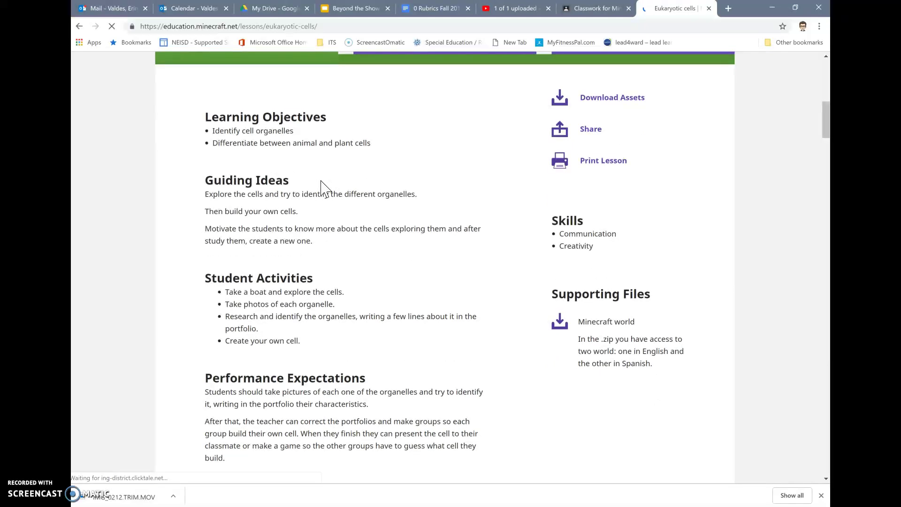
- Download the Eukaryotic Cells assets zip and show it in its Downloads folder
{"action": "left_click", "coordinate": [590, 97]}
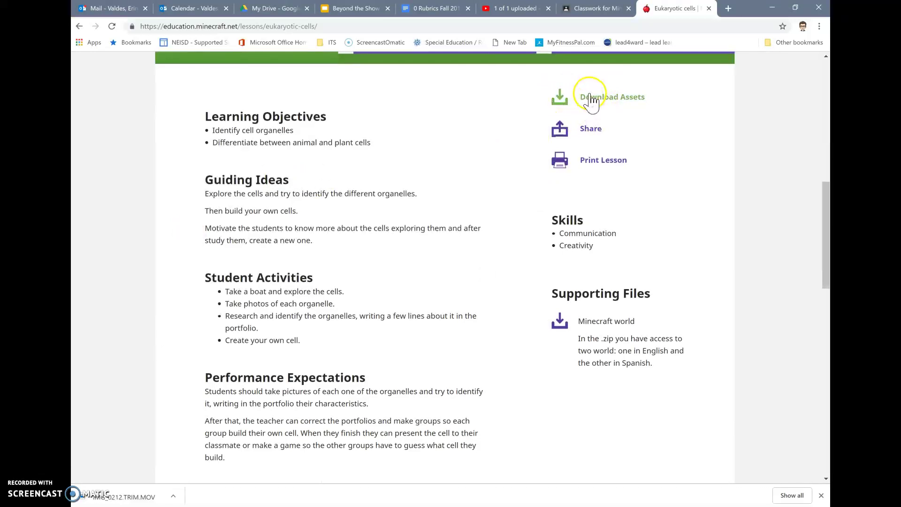
{"action": "left_click", "coordinate": [606, 99]}
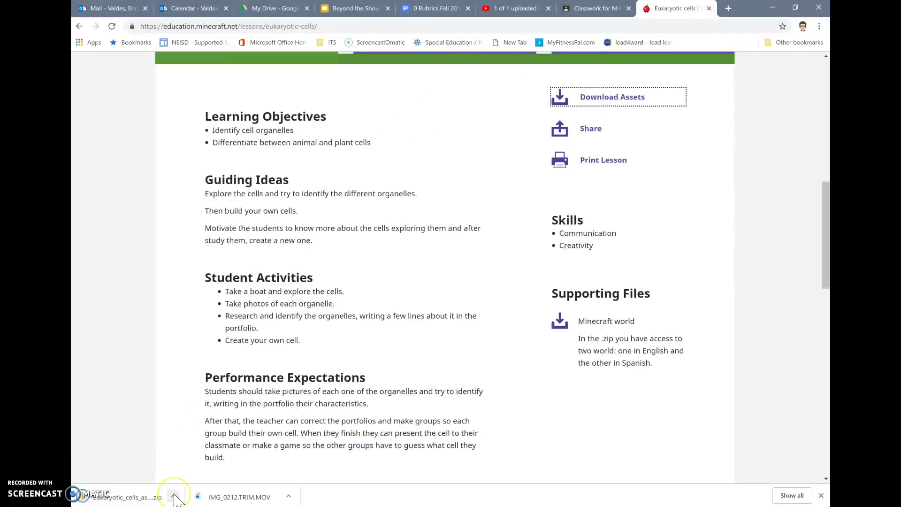
{"action": "left_click", "coordinate": [174, 496]}
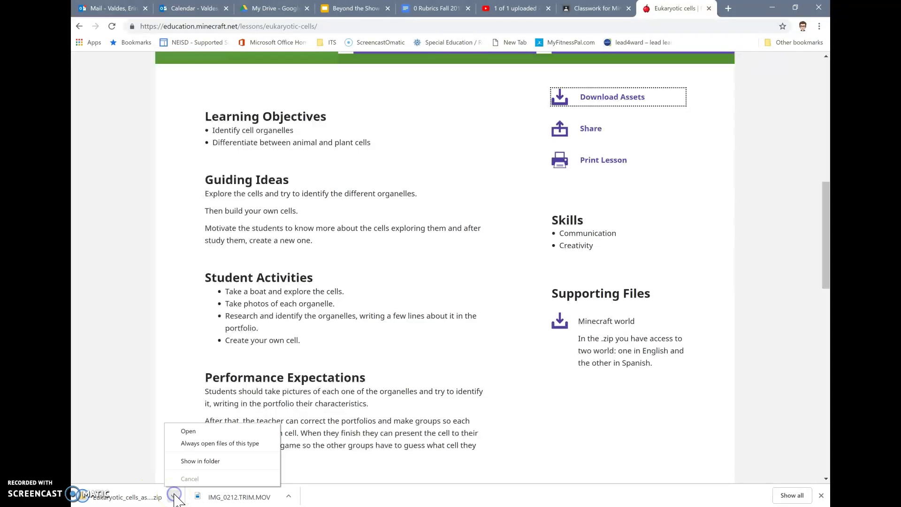
{"action": "left_click", "coordinate": [197, 460]}
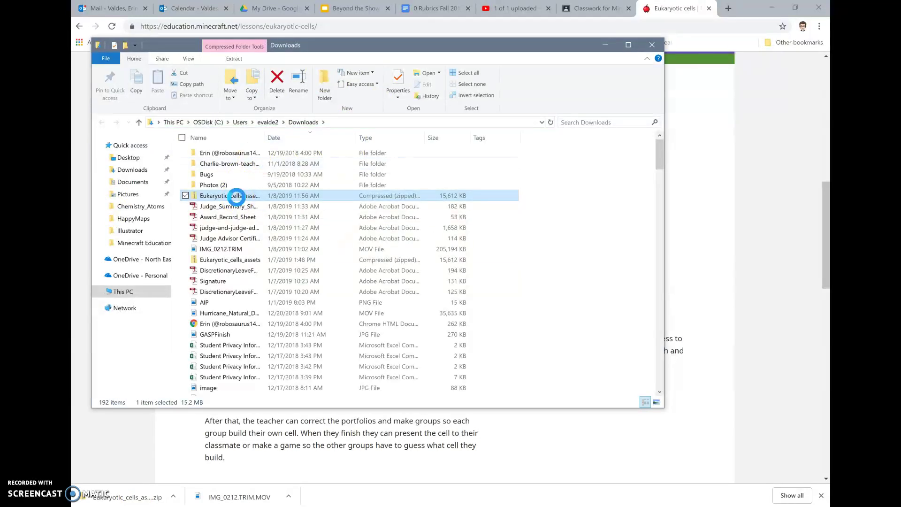
- Open the Eukaryotic_cells_assets (1) zip and its Cells-1 folder
{"action": "double_click", "coordinate": [236, 197]}
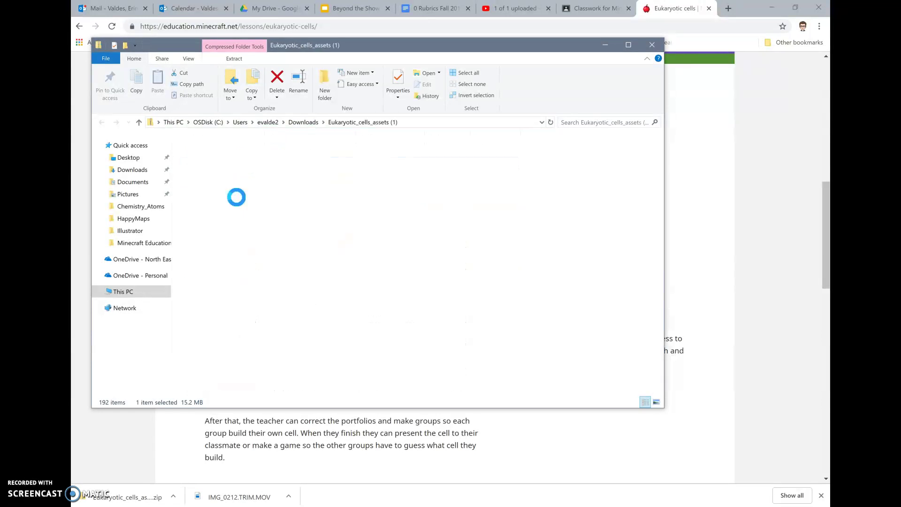
{"action": "left_click", "coordinate": [209, 165]}
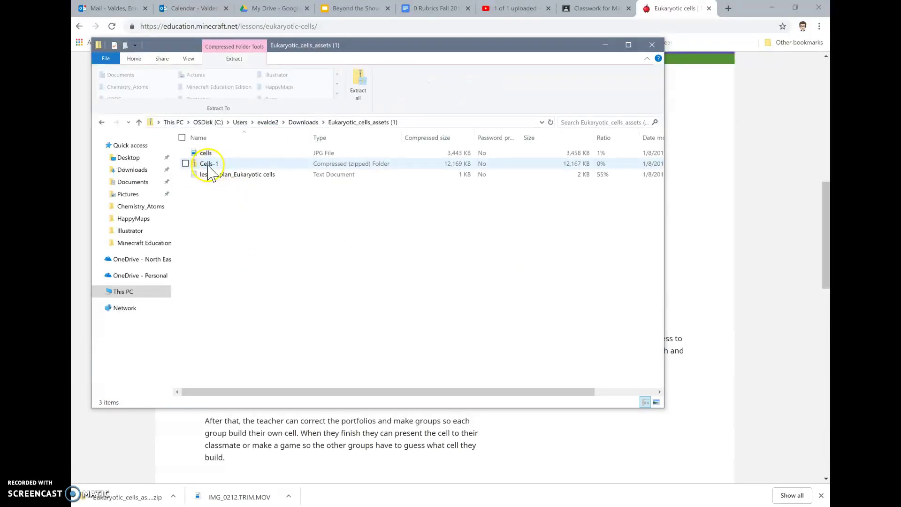
{"action": "left_click", "coordinate": [207, 165]}
{"action": "left_click", "coordinate": [207, 164]}
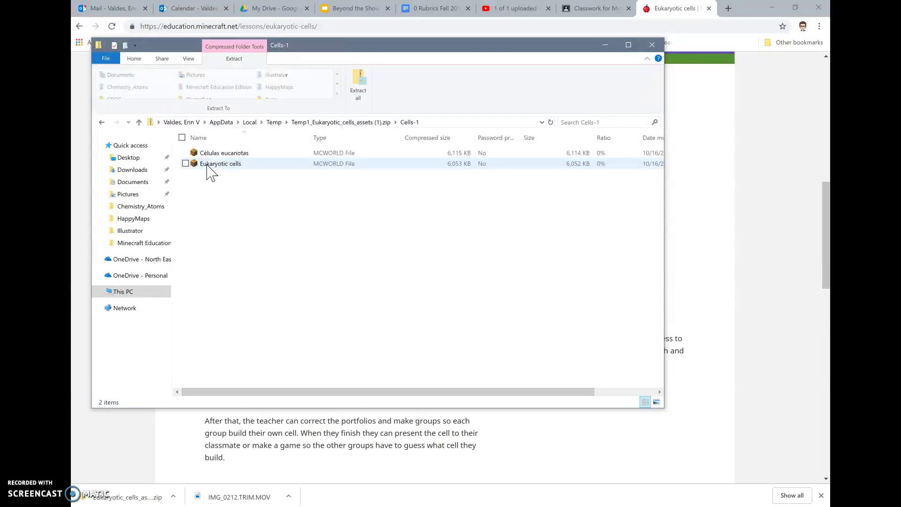
- Double-click the Eukaryotic cells world file to import it into Minecraft
{"action": "left_click", "coordinate": [207, 165]}
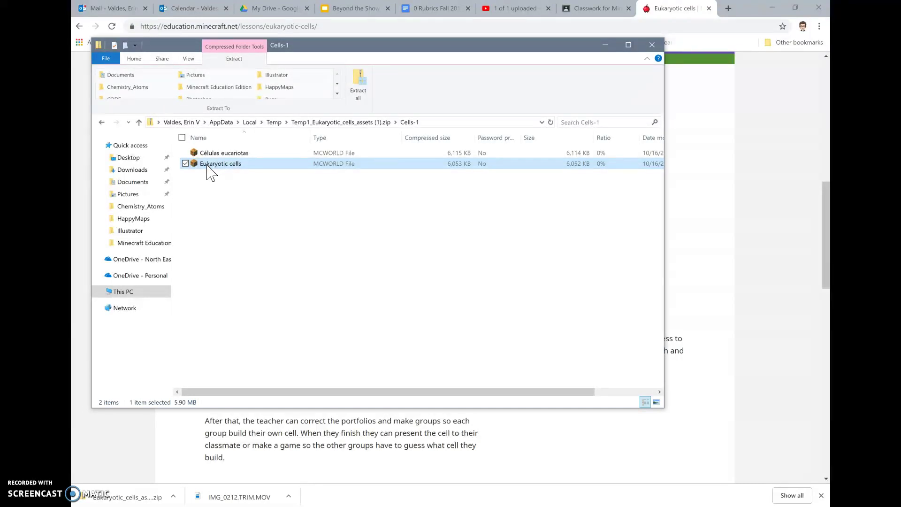
{"action": "double_click", "coordinate": [206, 165]}
{"action": "double_click", "coordinate": [219, 165]}
{"action": "double_click", "coordinate": [219, 164]}
- In Minecraft, find the imported Eukaryotic cells world in the Worlds list and edit it
{"action": "left_click", "coordinate": [430, 499]}
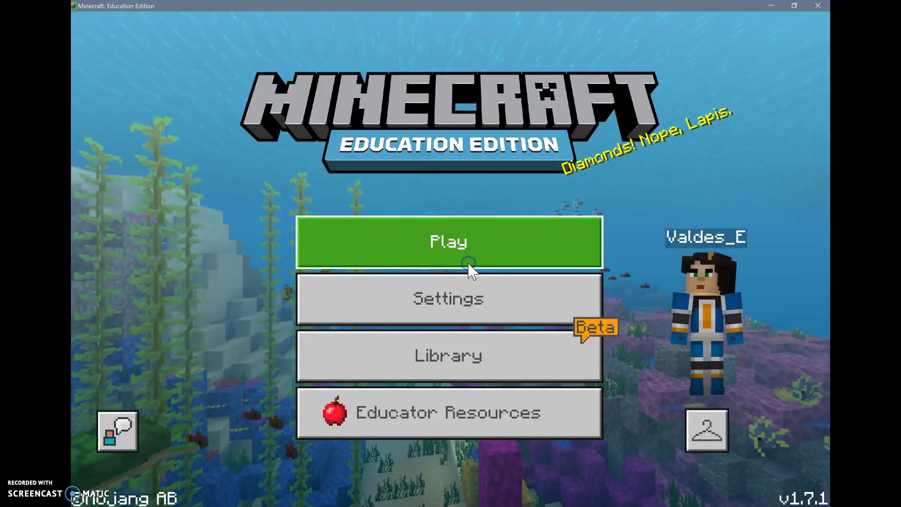
{"action": "left_click", "coordinate": [468, 263]}
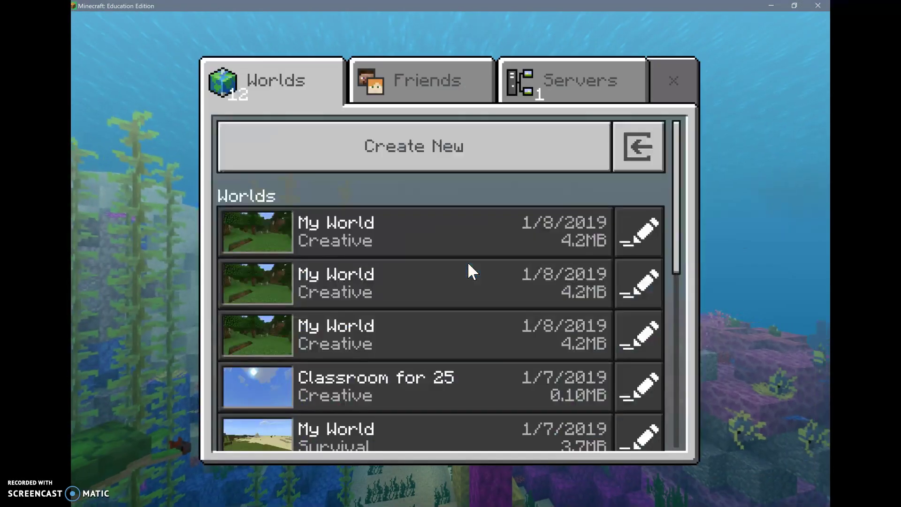
{"action": "scroll", "coordinate": [468, 264], "scroll_direction": "down", "scroll_amount": 3}
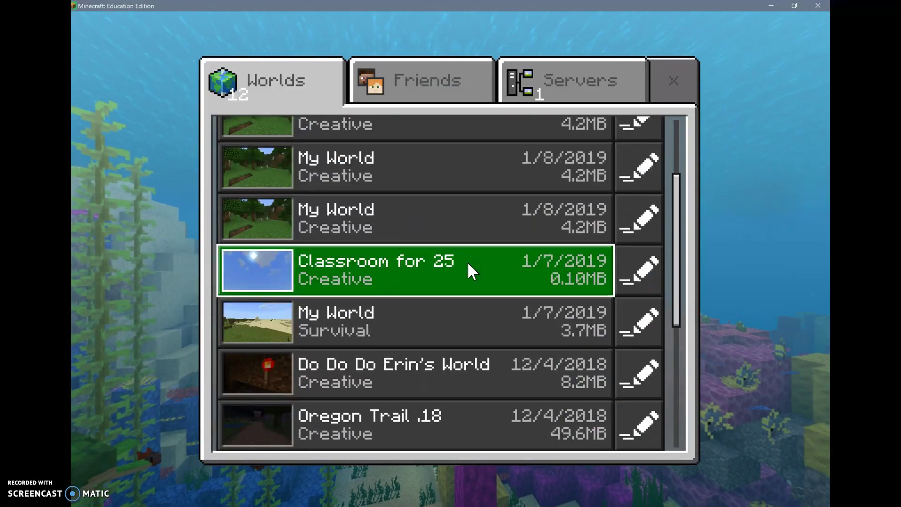
{"action": "scroll", "coordinate": [468, 261], "scroll_direction": "down", "scroll_amount": 6}
{"action": "left_click", "coordinate": [407, 286]}
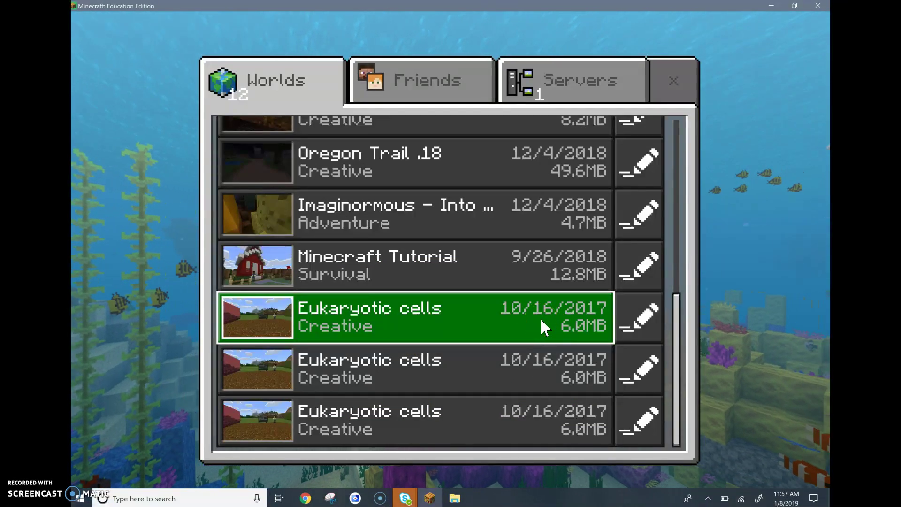
{"action": "left_click", "coordinate": [635, 323]}
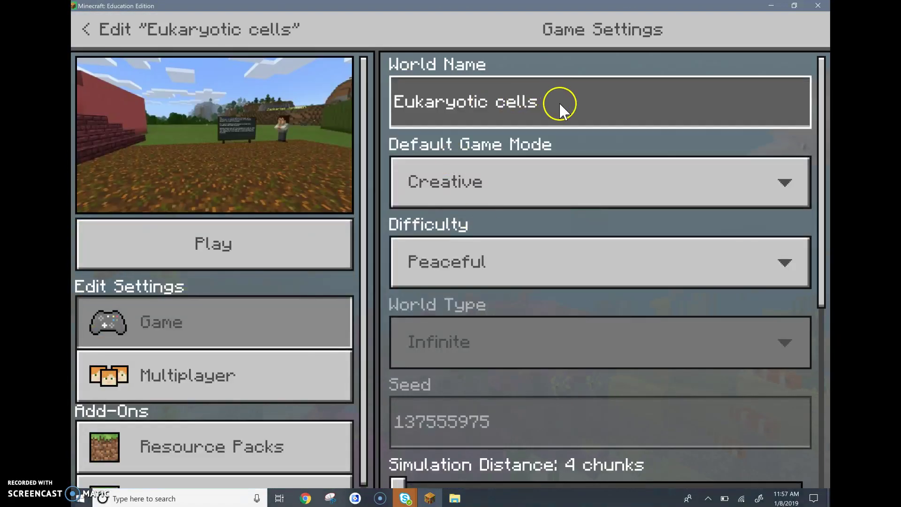
- Rename the world to 'Eukaryotic cells 1st Period'
{"action": "left_click", "coordinate": [559, 102]}
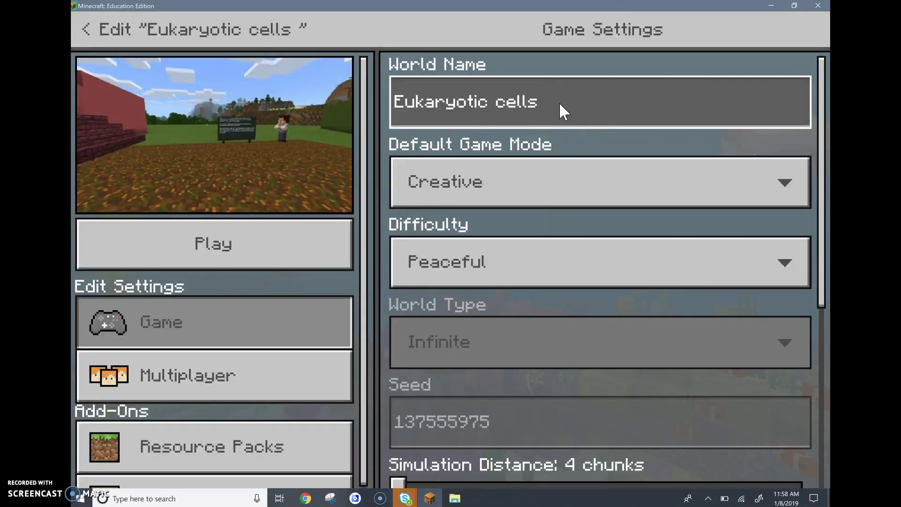
{"action": "type", "text": "st "}
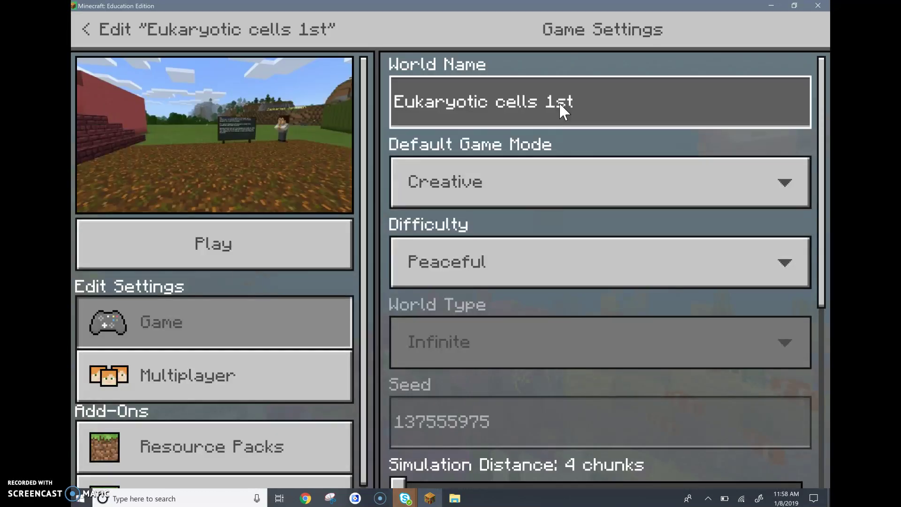
{"action": "type", "text": "Period"}
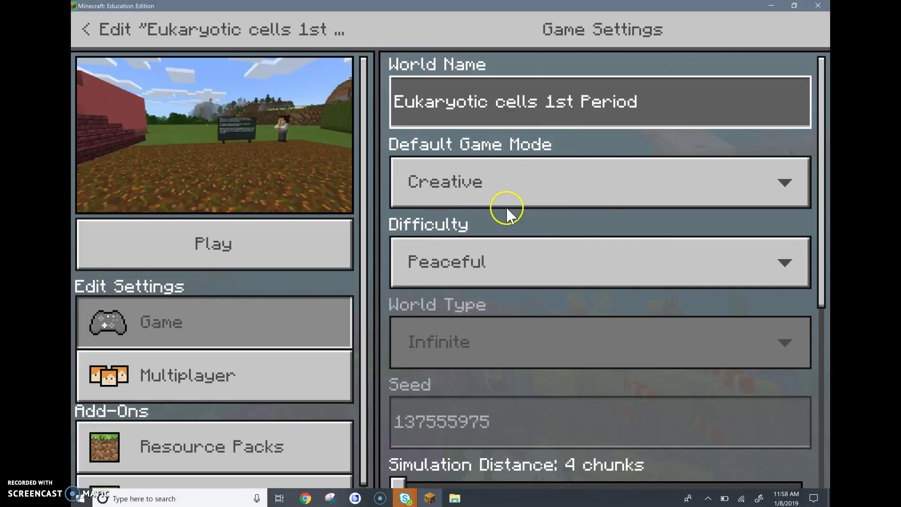
{"action": "left_click", "coordinate": [509, 233]}
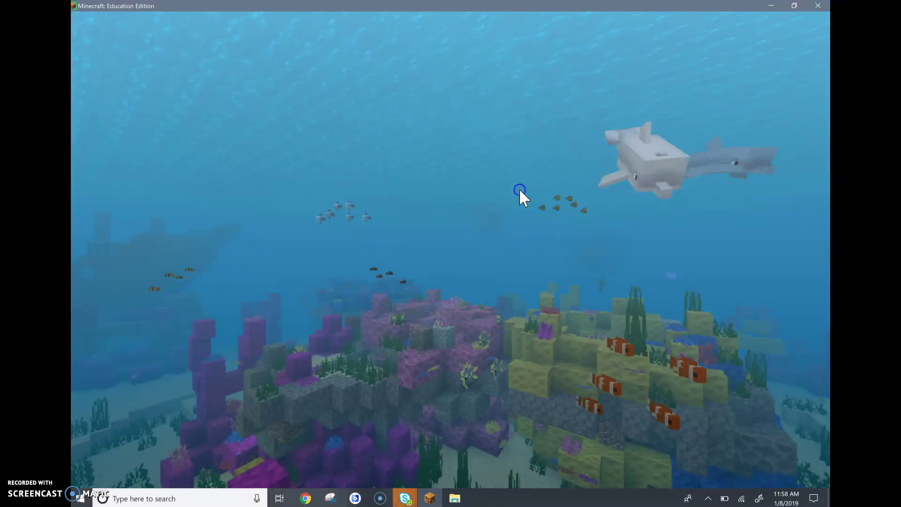
- Check the default game mode options and toggle Immutable World in the Cheats section
{"action": "left_click", "coordinate": [520, 190]}
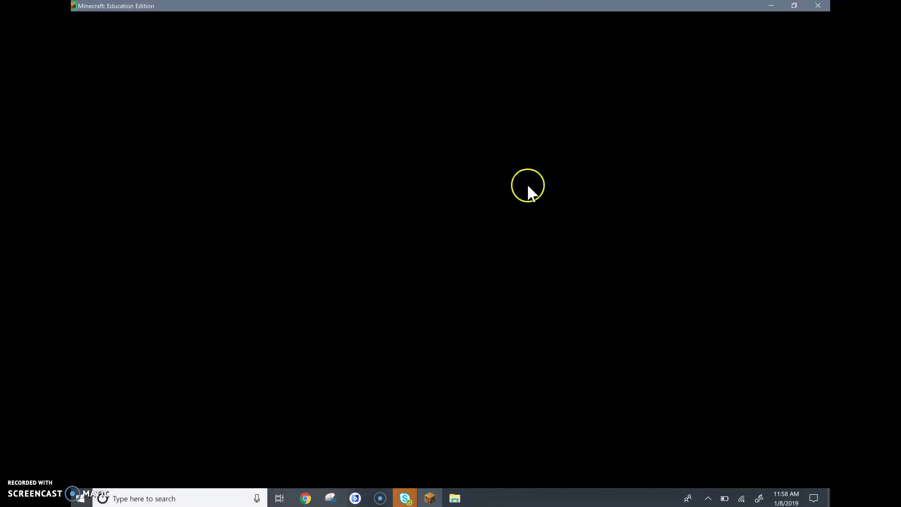
{"action": "scroll", "coordinate": [474, 204], "scroll_direction": "down", "scroll_amount": 5}
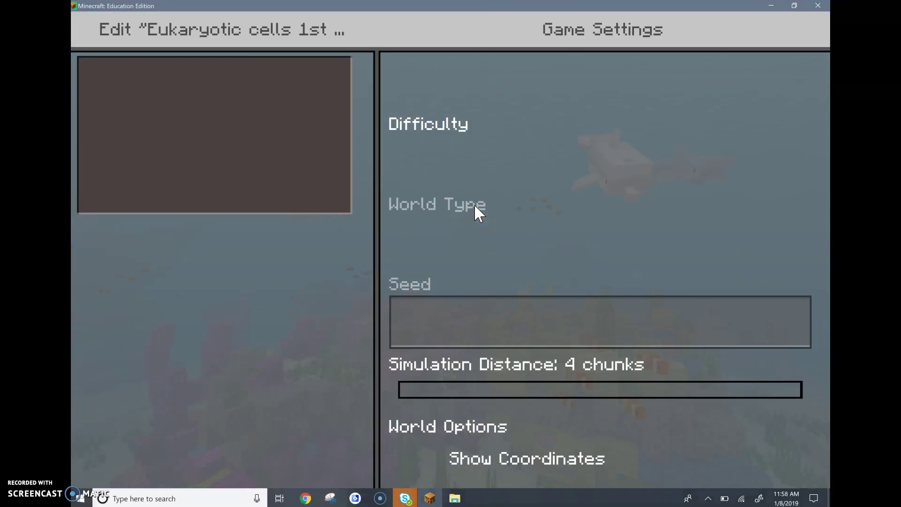
{"action": "scroll", "coordinate": [474, 204], "scroll_direction": "down", "scroll_amount": 3}
{"action": "left_click", "coordinate": [410, 374]}
{"action": "scroll", "coordinate": [409, 378], "scroll_direction": "down", "scroll_amount": 4}
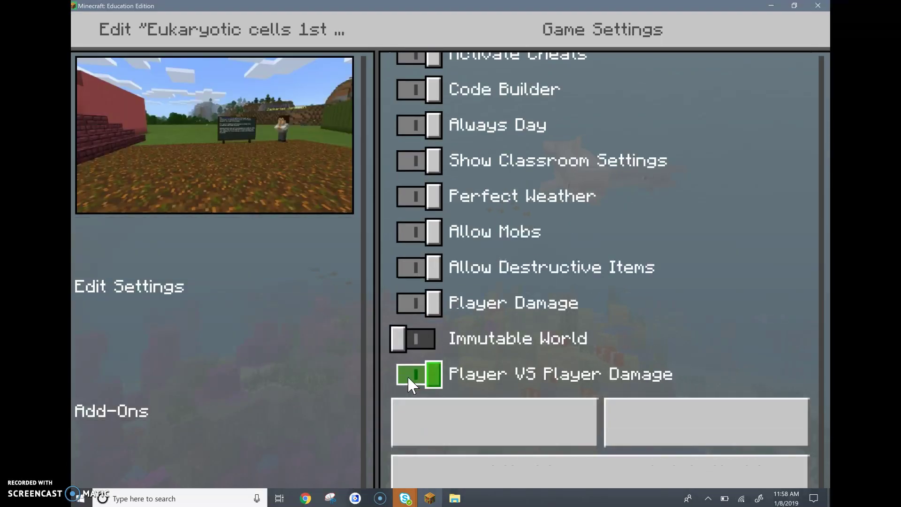
{"action": "left_click", "coordinate": [424, 326]}
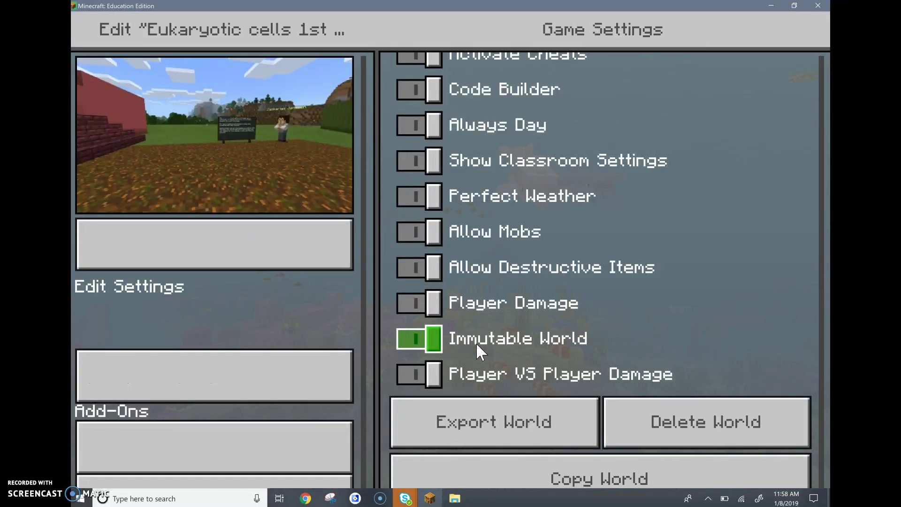
- Turn off Always Day and make a copy of the Eukaryotic cells 1st Period world
{"action": "scroll", "coordinate": [502, 171], "scroll_direction": "up", "scroll_amount": 5}
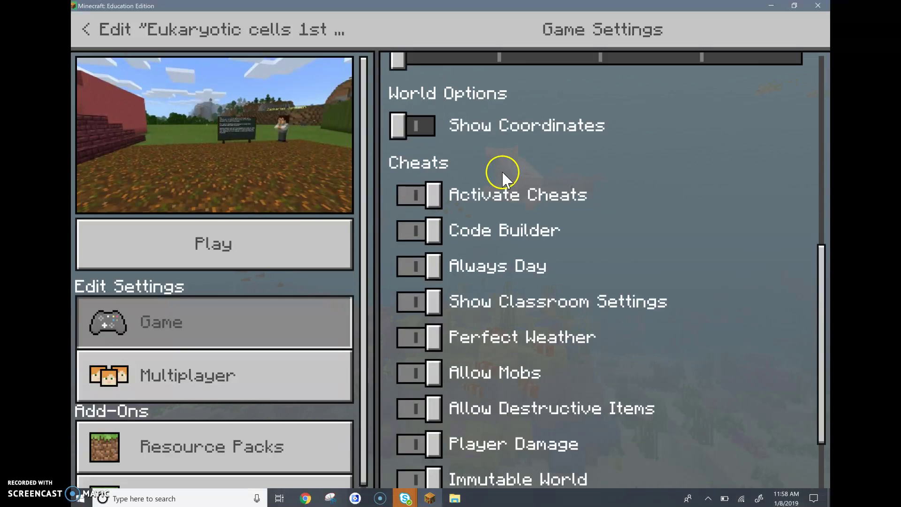
{"action": "scroll", "coordinate": [496, 182], "scroll_direction": "up", "scroll_amount": 4}
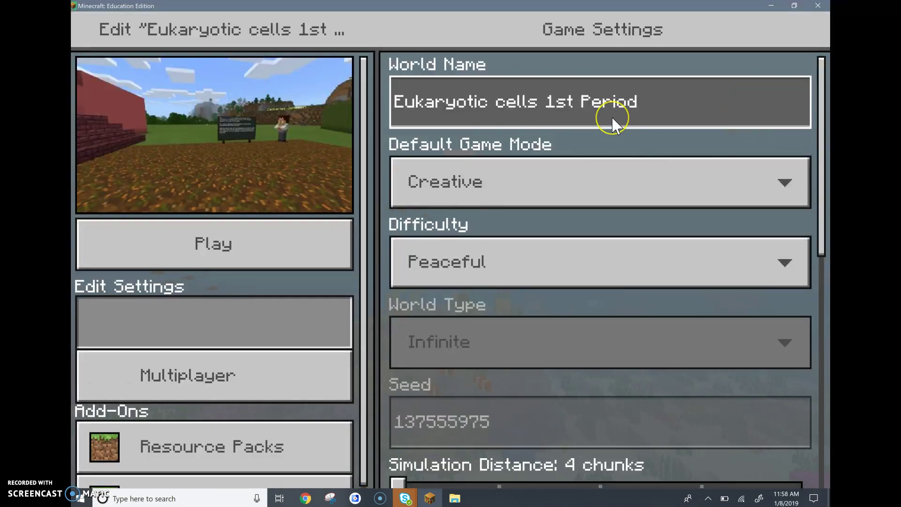
{"action": "scroll", "coordinate": [612, 117], "scroll_direction": "down", "scroll_amount": 8}
{"action": "left_click", "coordinate": [612, 119]}
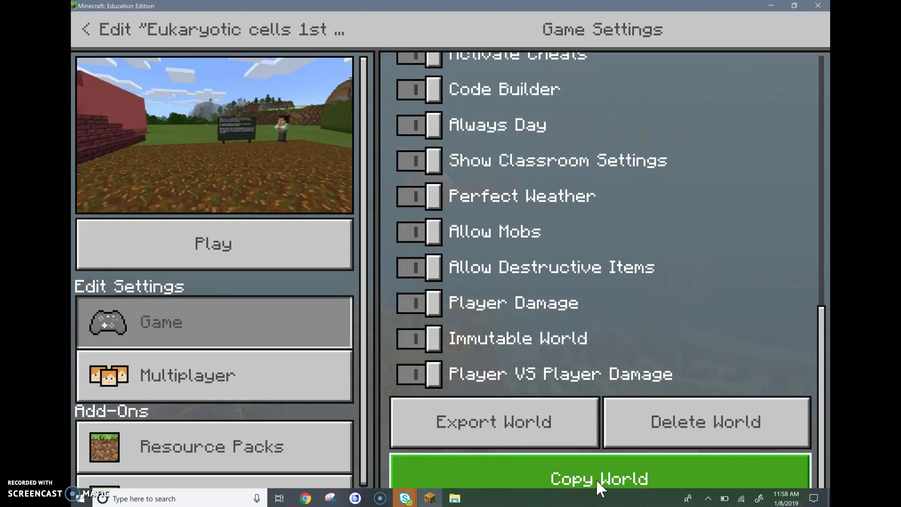
{"action": "left_click", "coordinate": [88, 24]}
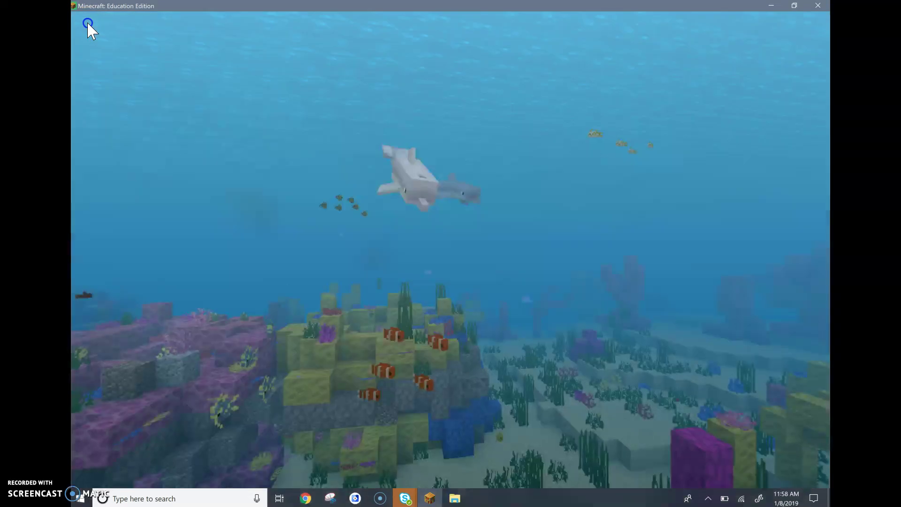
{"action": "scroll", "coordinate": [405, 146], "scroll_direction": "up", "scroll_amount": 8}
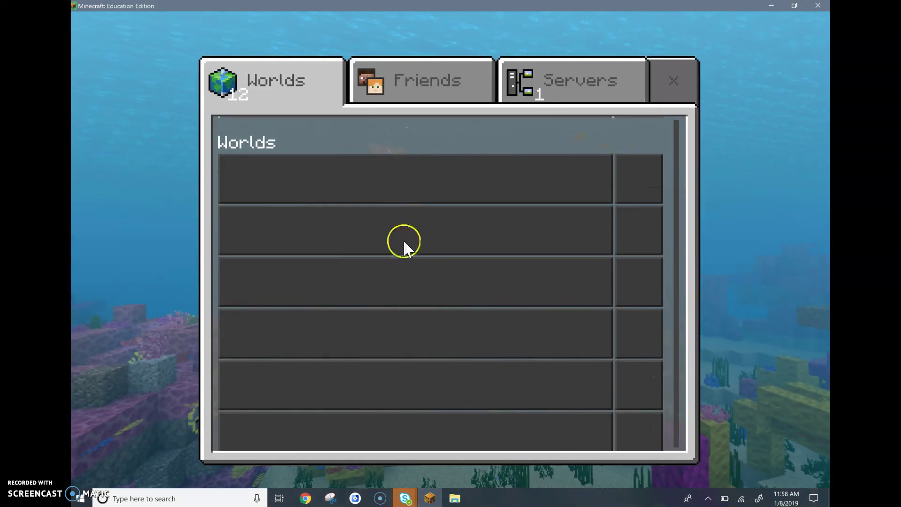